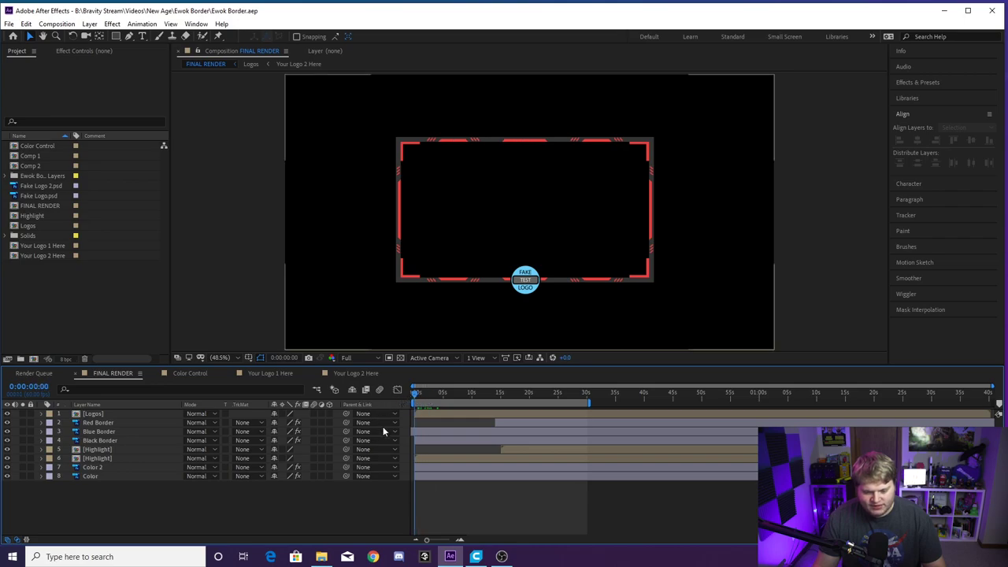
Play the border preview and scrub around 12–13 seconds to inspect the red-to-blue transition
{"action": "key", "text": "space"}
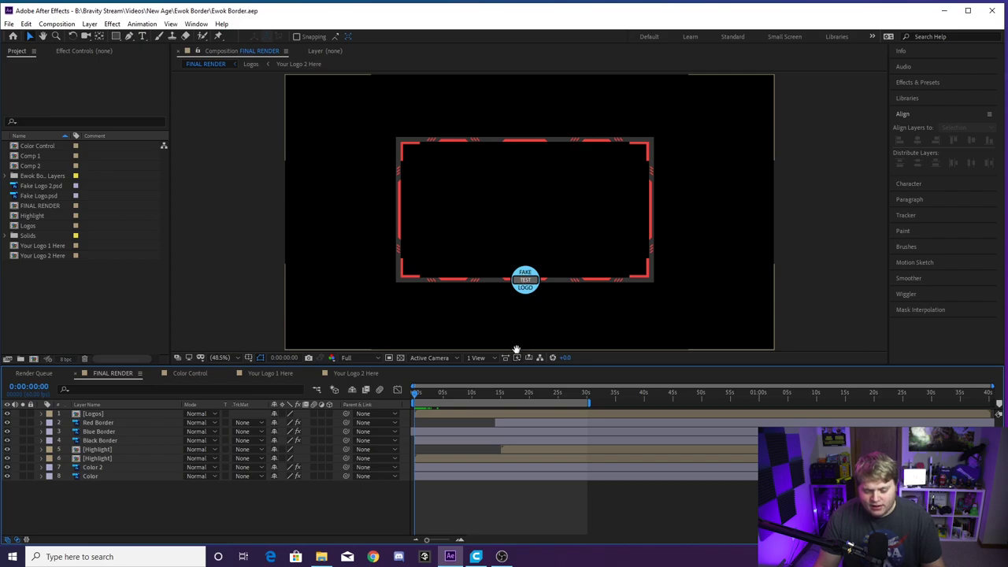
{"action": "key", "text": "space"}
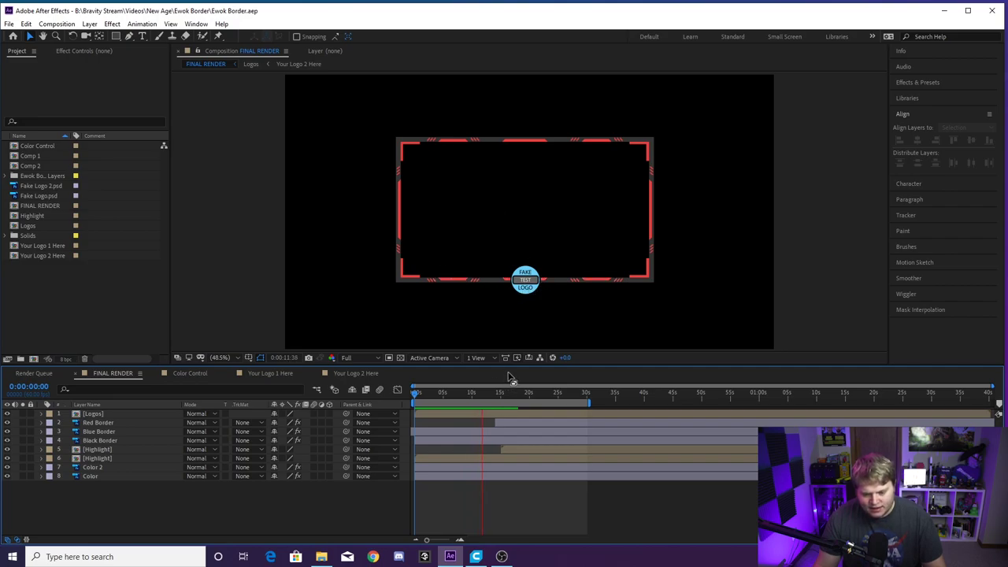
{"action": "left_click", "coordinate": [501, 400]}
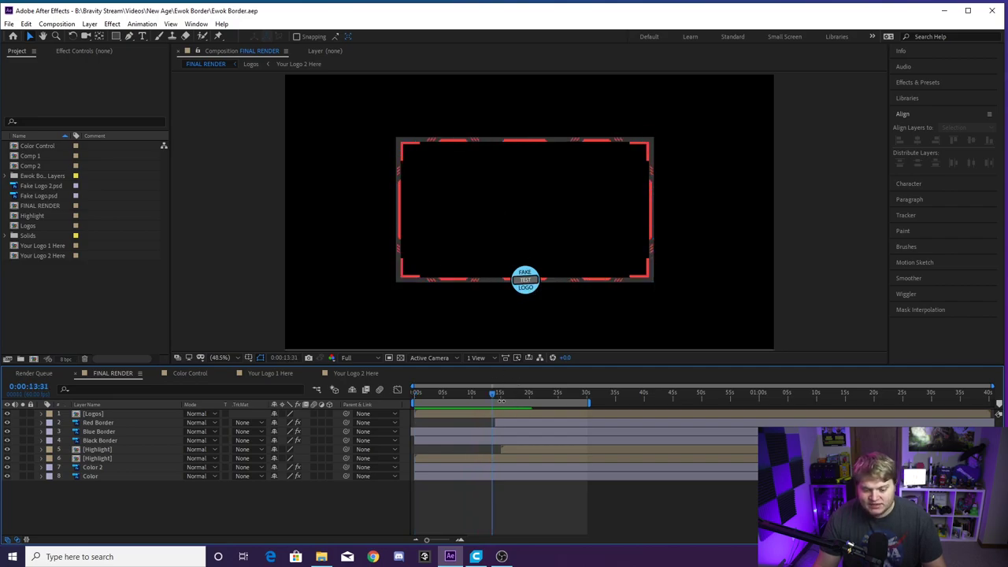
{"action": "left_click", "coordinate": [485, 392]}
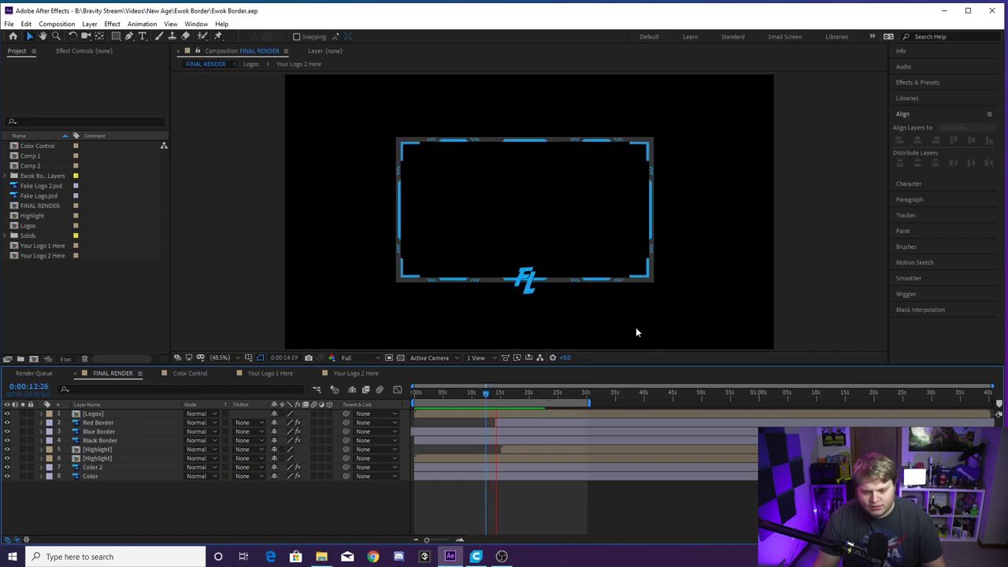
{"action": "left_click_drag", "start_coordinate": [493, 422], "coordinate": [492, 398]}
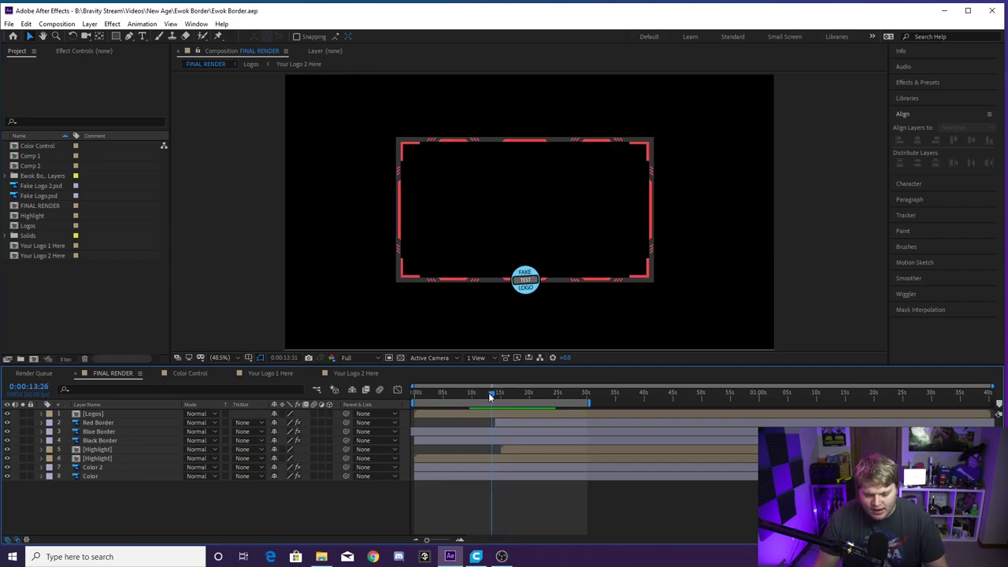
{"action": "left_click_drag", "start_coordinate": [496, 395], "coordinate": [486, 393]}
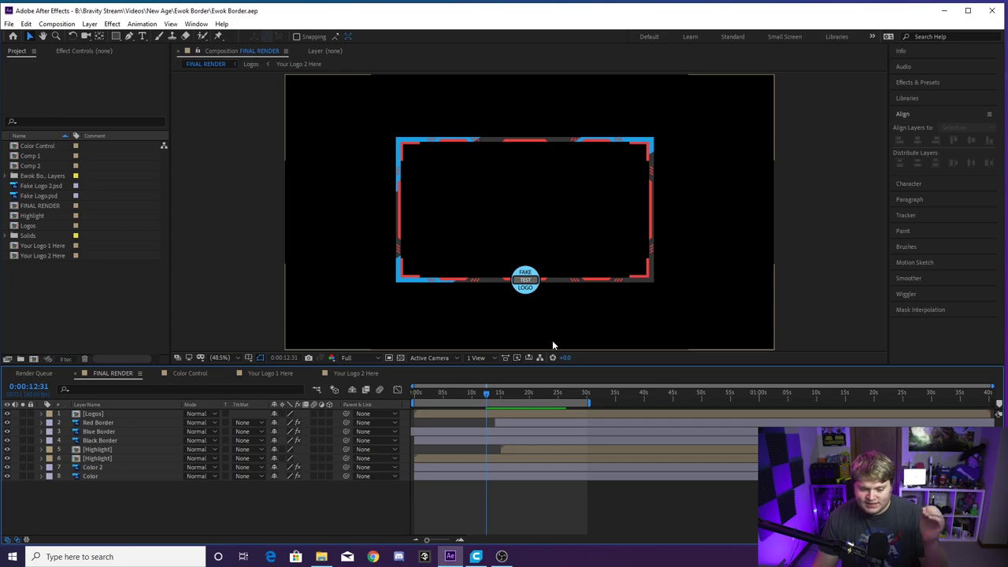
{"action": "left_click_drag", "start_coordinate": [496, 394], "coordinate": [483, 394]}
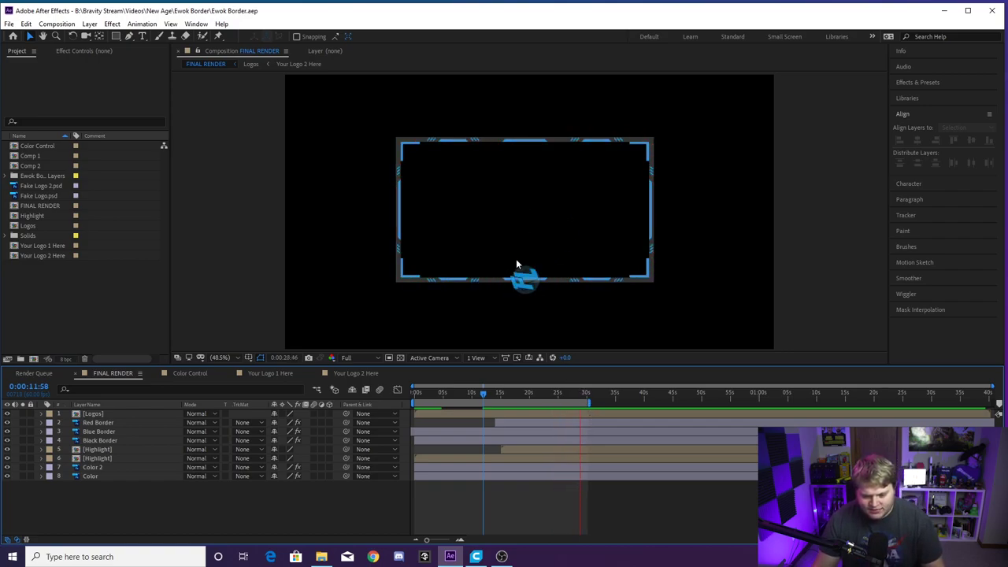
Check the animation's first frame and its final frame near 30 seconds
{"action": "left_click", "coordinate": [418, 392]}
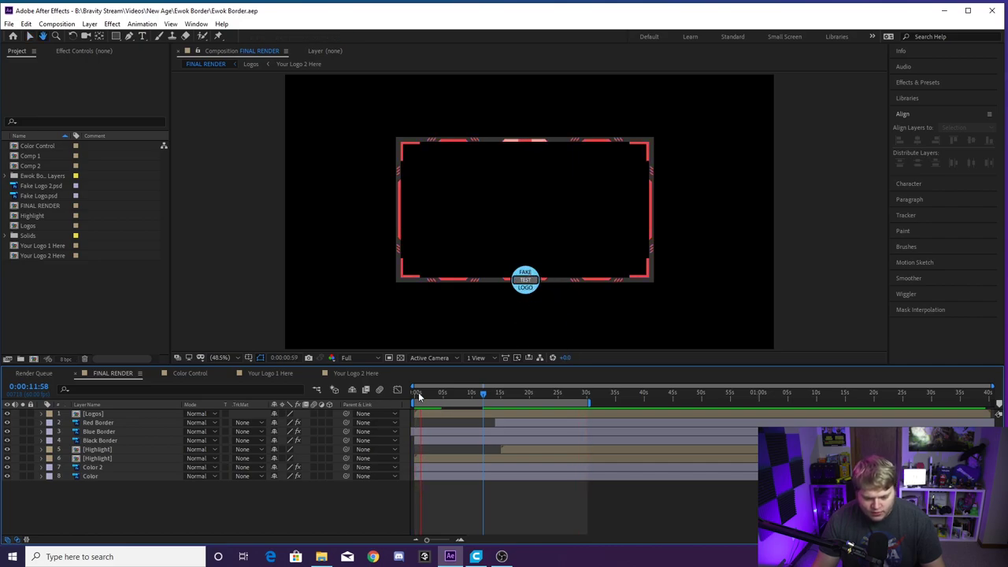
{"action": "left_click", "coordinate": [585, 393]}
{"action": "left_click_drag", "start_coordinate": [587, 393], "coordinate": [384, 393]}
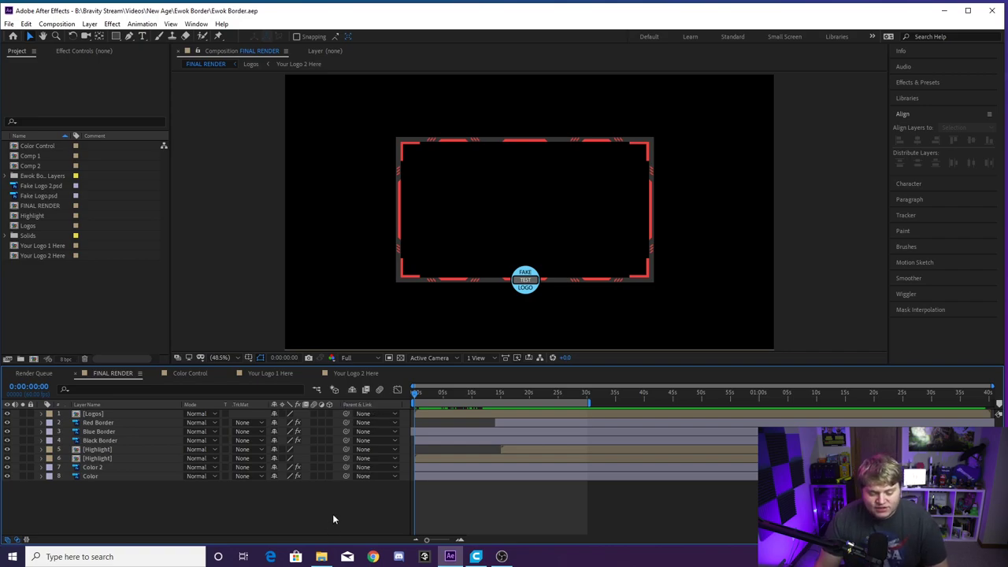
Compare the Your Logo 1 Here and Your Logo 2 Here compositions back and forth
{"action": "left_click", "coordinate": [269, 374]}
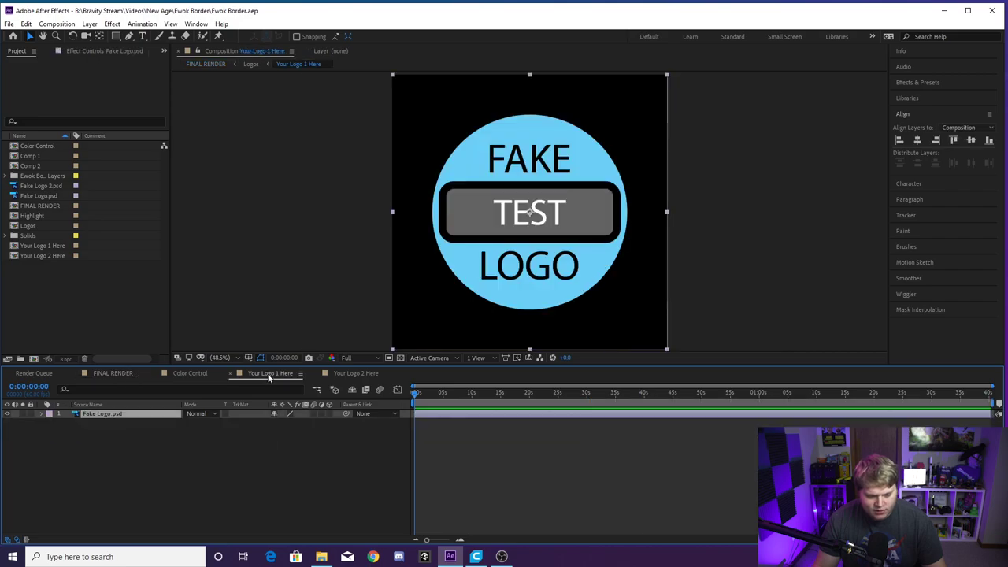
{"action": "left_click", "coordinate": [356, 374]}
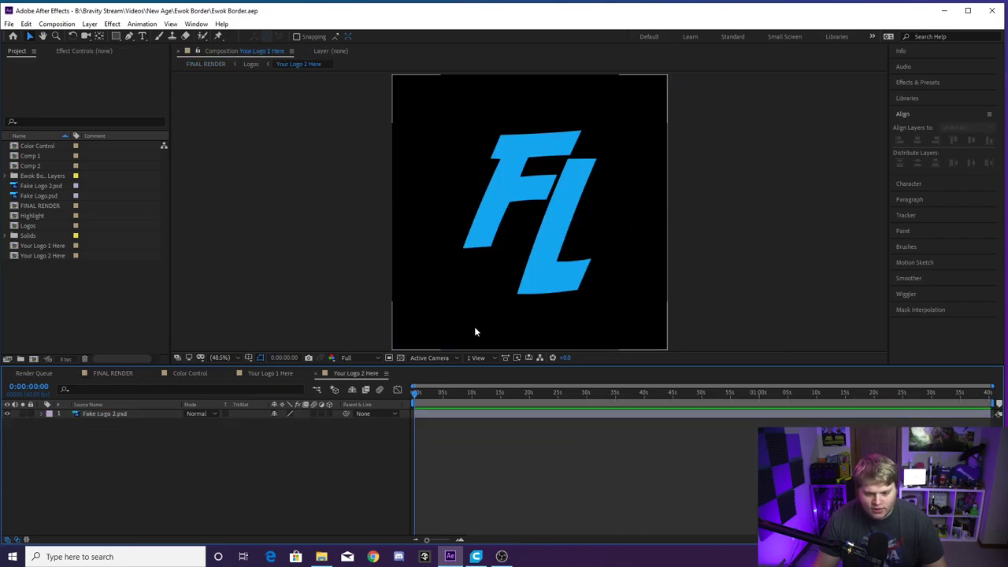
{"action": "left_click", "coordinate": [273, 374]}
{"action": "left_click", "coordinate": [358, 374]}
{"action": "left_click", "coordinate": [288, 376]}
{"action": "left_click", "coordinate": [363, 375]}
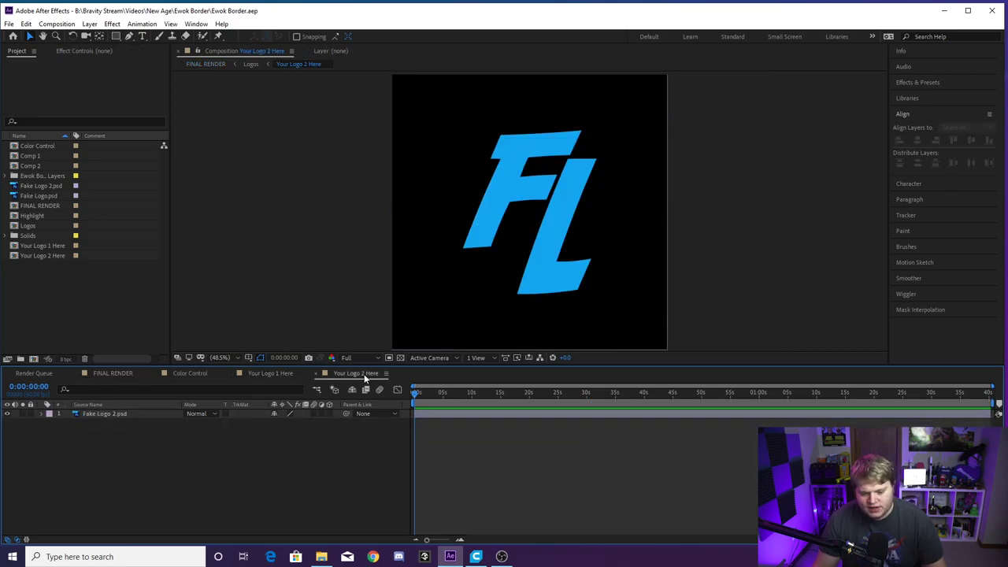
{"action": "left_click", "coordinate": [260, 372]}
Select and then deselect the Fake Logo.psd layer in Your Logo 1 Here
{"action": "left_click", "coordinate": [178, 470]}
{"action": "left_click", "coordinate": [111, 414]}
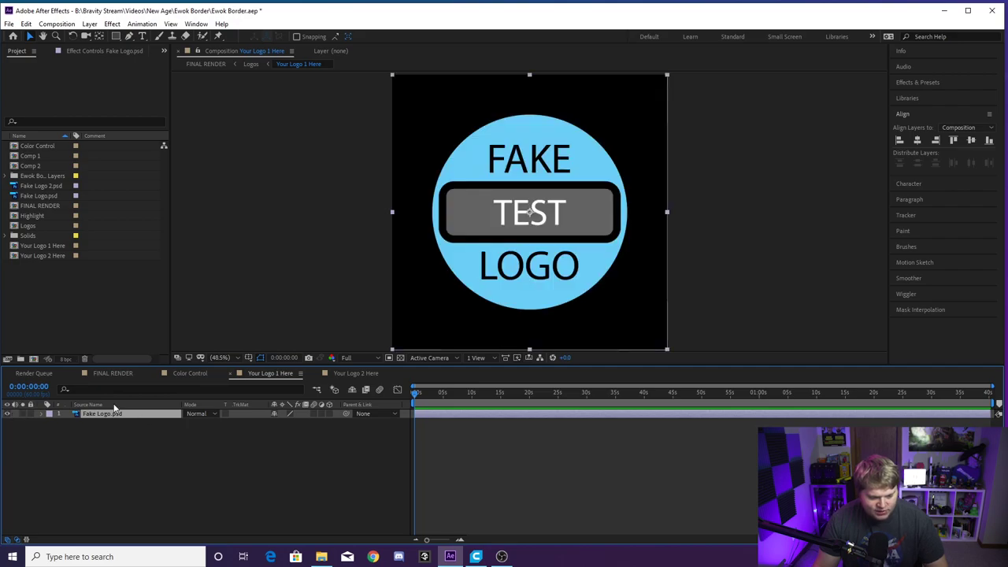
{"action": "left_click", "coordinate": [253, 467]}
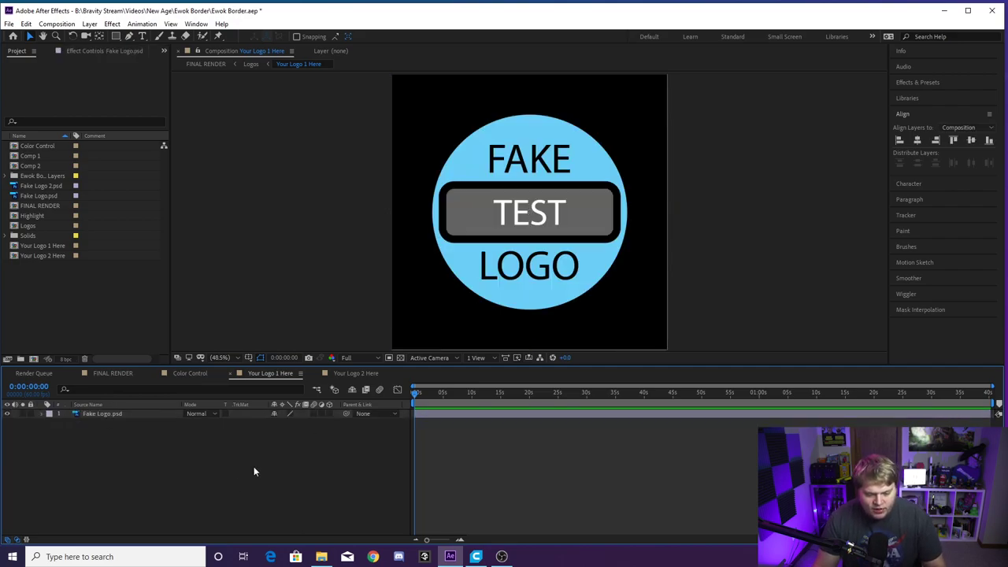
Delete Fake Logo 2.psd from Your Logo 2 Here, undo it, and return to FINAL RENDER
{"action": "left_click", "coordinate": [361, 374]}
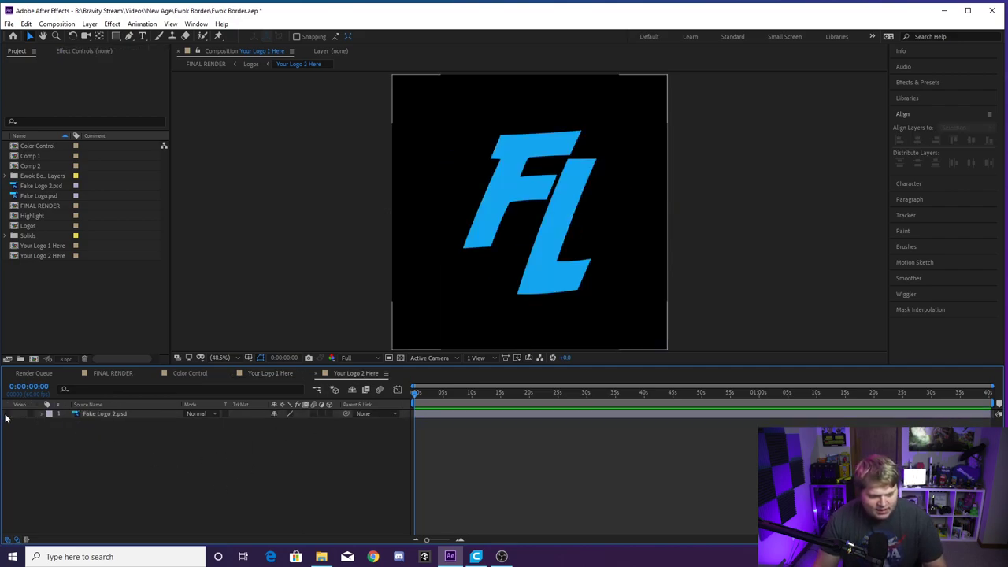
{"action": "left_click", "coordinate": [88, 414]}
{"action": "key", "text": "Delete"}
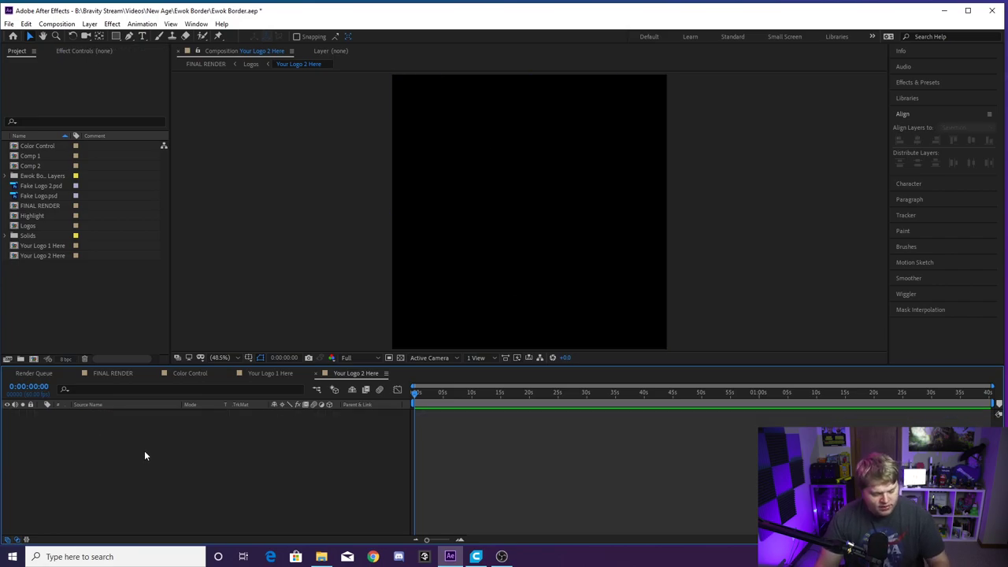
{"action": "key", "text": "ctrl+z"}
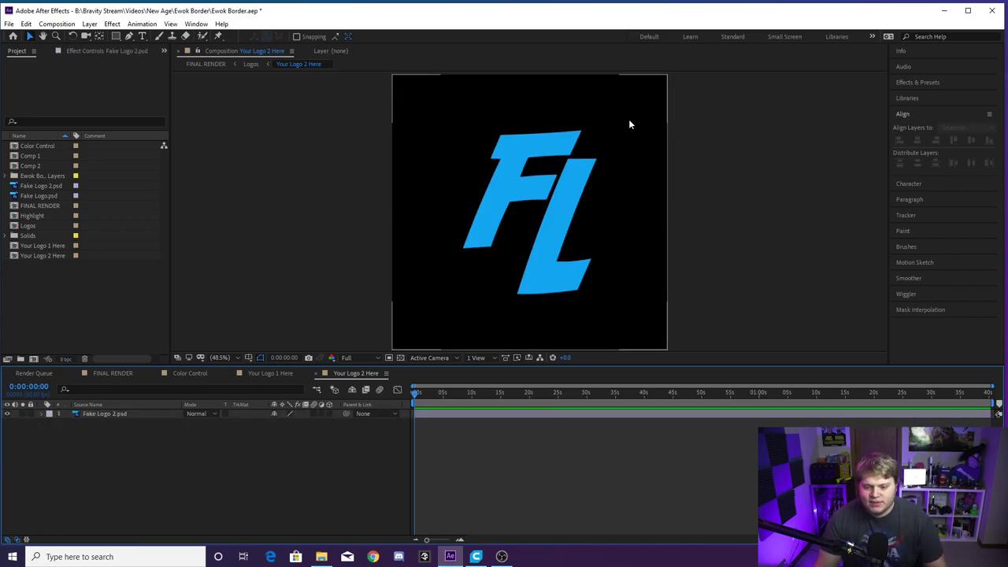
{"action": "left_click", "coordinate": [270, 373]}
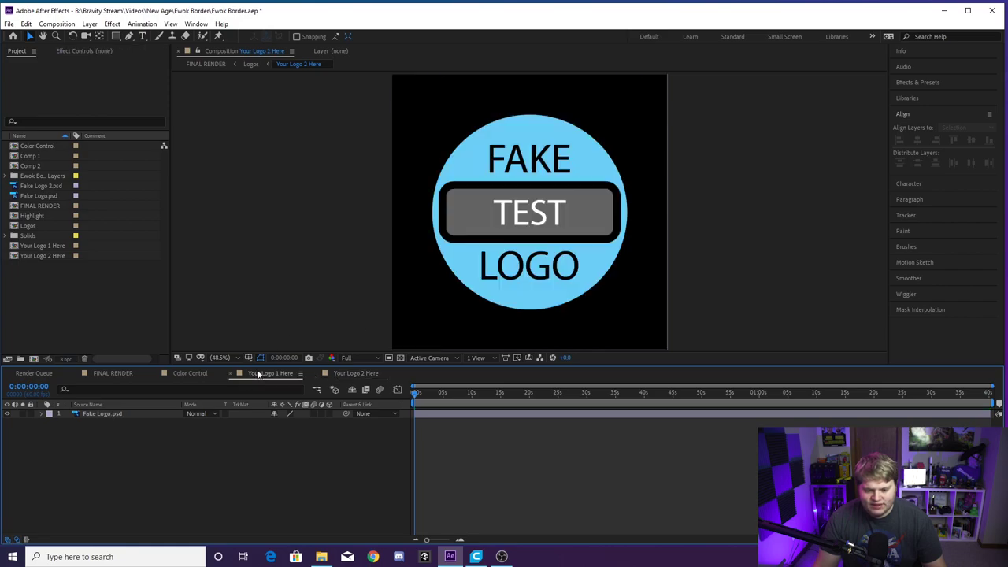
{"action": "left_click", "coordinate": [112, 373]}
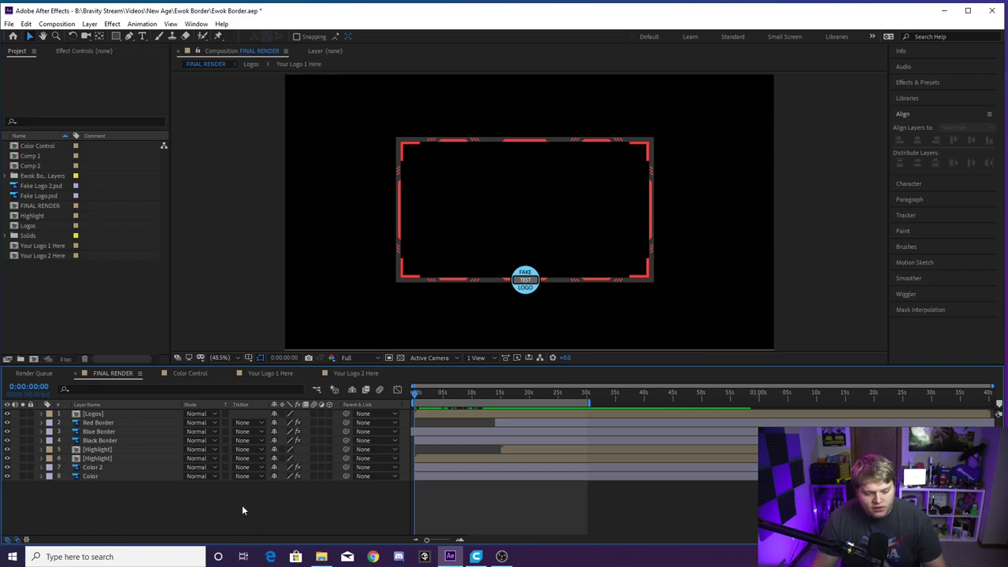
Check the blue border in FINAL RENDER at 16 seconds, then select the Color Control layer
{"action": "left_click", "coordinate": [192, 374]}
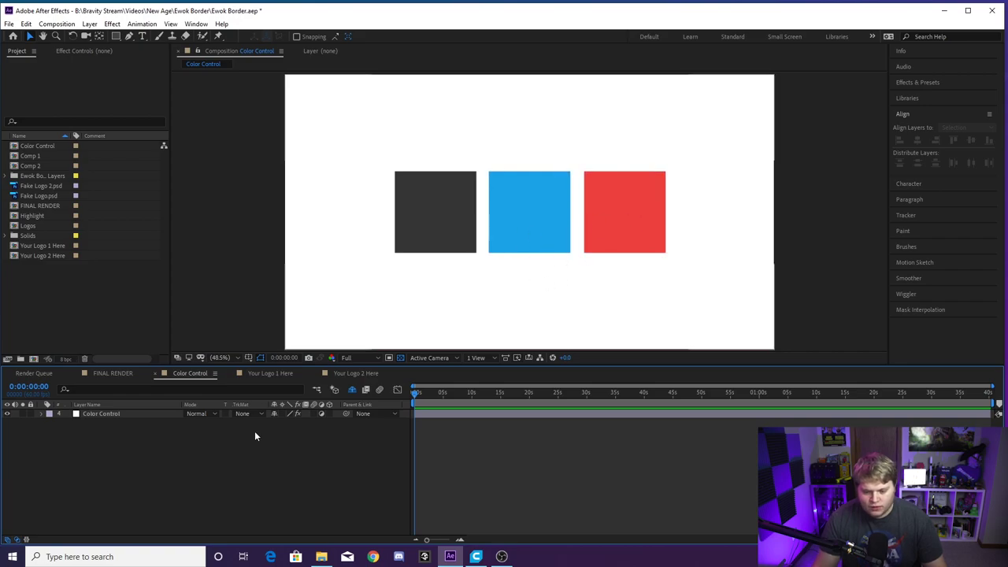
{"action": "left_click", "coordinate": [111, 373]}
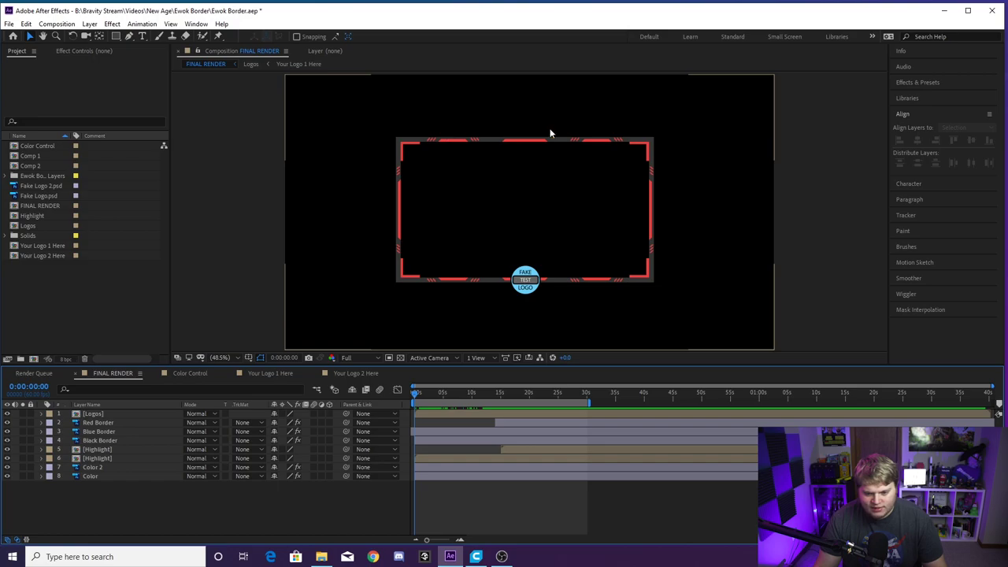
{"action": "left_click", "coordinate": [508, 393]}
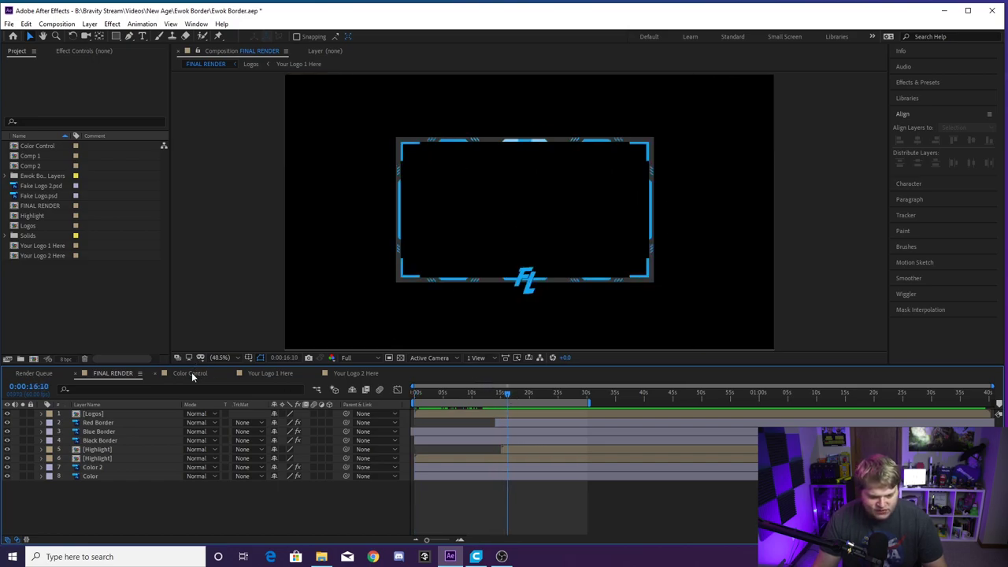
{"action": "left_click", "coordinate": [192, 373]}
{"action": "left_click", "coordinate": [100, 413]}
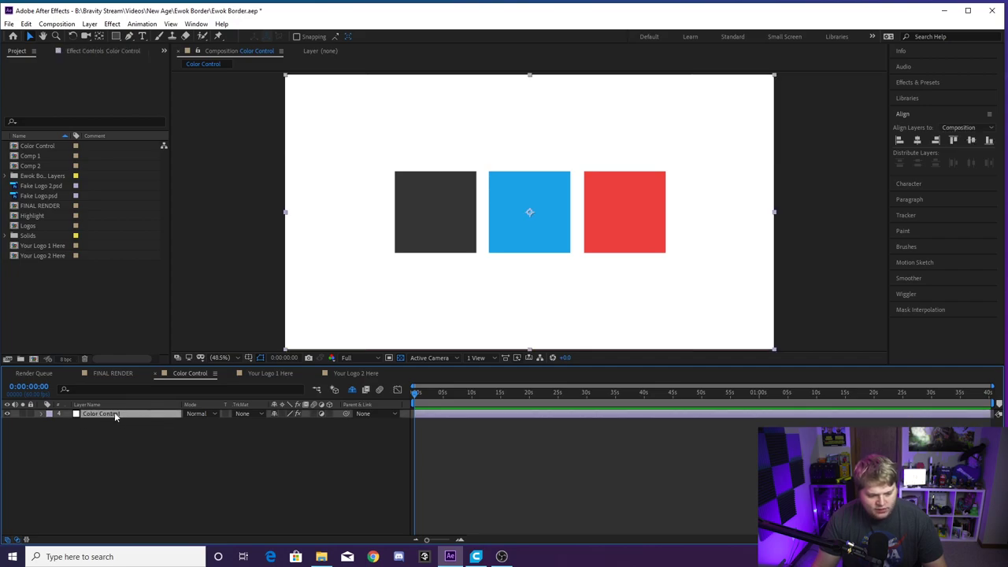
Show the three Color Control effects and keep the first colour grey
{"action": "left_click", "coordinate": [118, 52]}
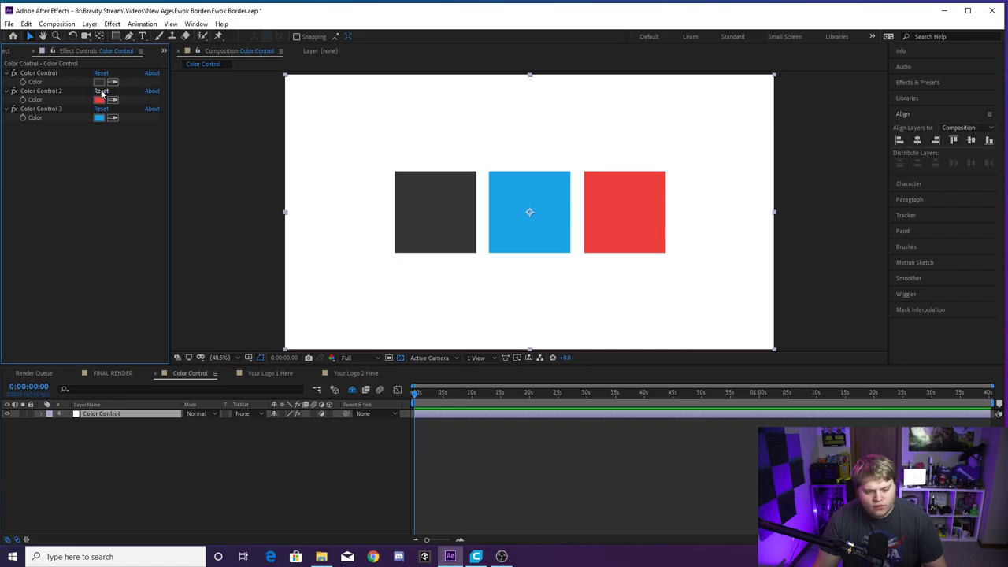
{"action": "left_click", "coordinate": [98, 81]}
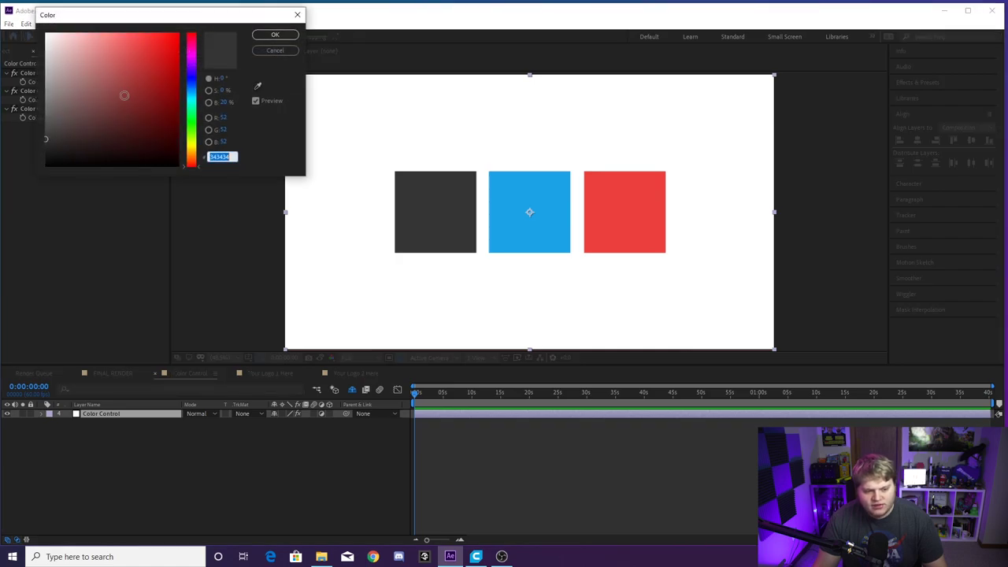
{"action": "mouse_move", "coordinate": [124, 95]}
{"action": "left_mouse_down"}
{"action": "mouse_move", "coordinate": [33, 95]}
{"action": "mouse_move", "coordinate": [33, 107]}
{"action": "left_mouse_up"}
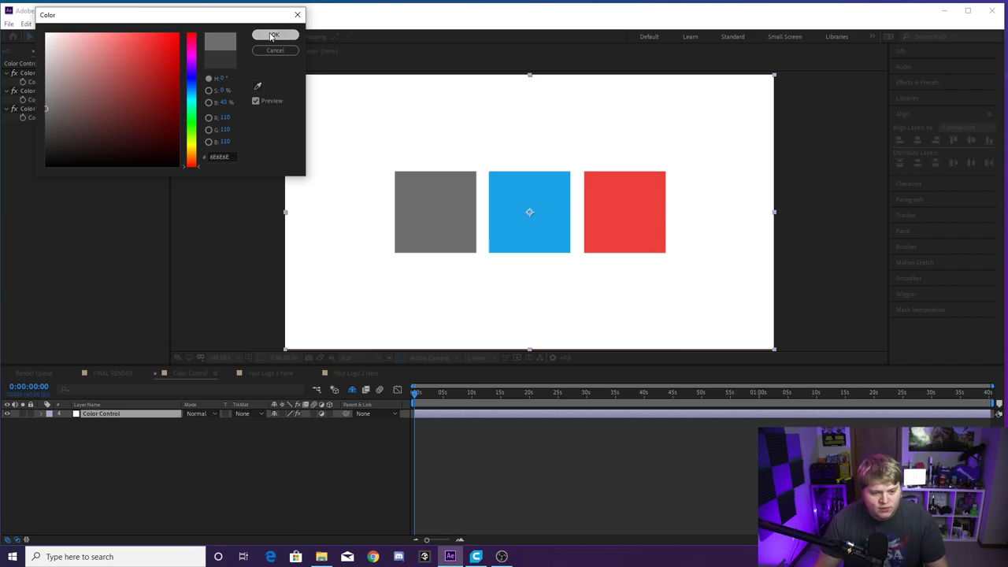
{"action": "left_click", "coordinate": [275, 34]}
Change the red colour swatch to green and the blue swatch to purple
{"action": "left_click", "coordinate": [98, 100]}
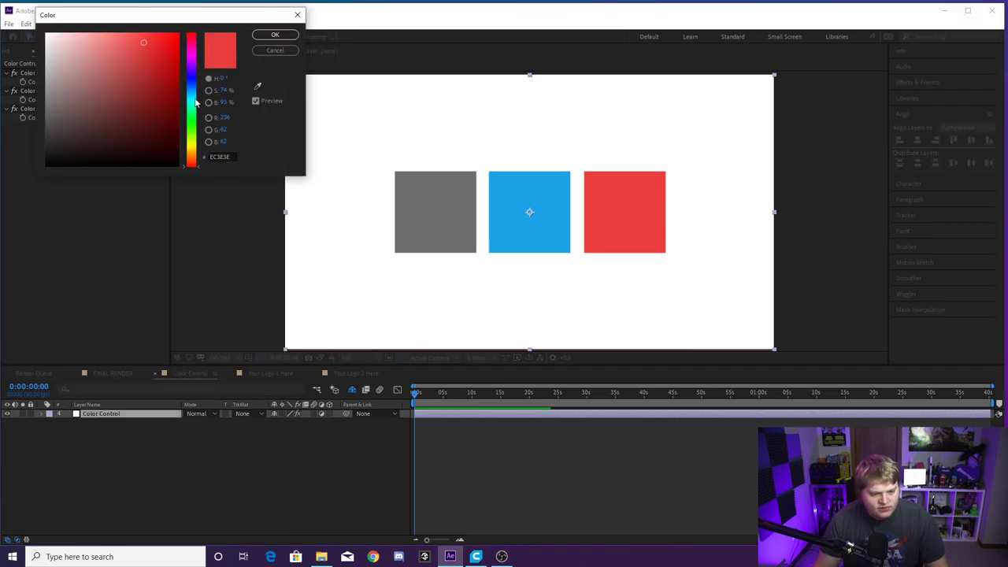
{"action": "left_click_drag", "start_coordinate": [196, 101], "coordinate": [192, 124]}
{"action": "left_click", "coordinate": [275, 34]}
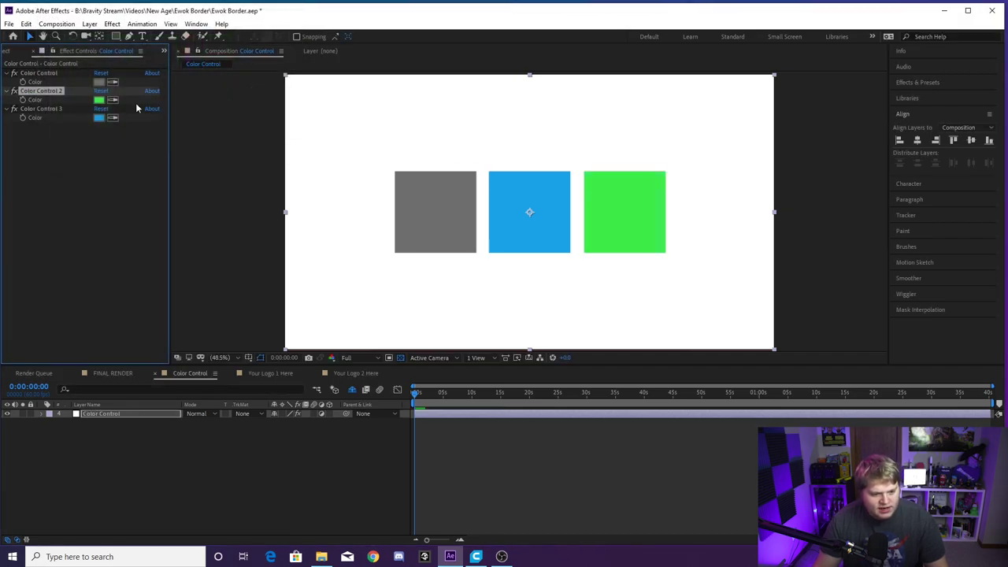
{"action": "left_click", "coordinate": [100, 118]}
{"action": "left_click_drag", "start_coordinate": [191, 92], "coordinate": [196, 65]}
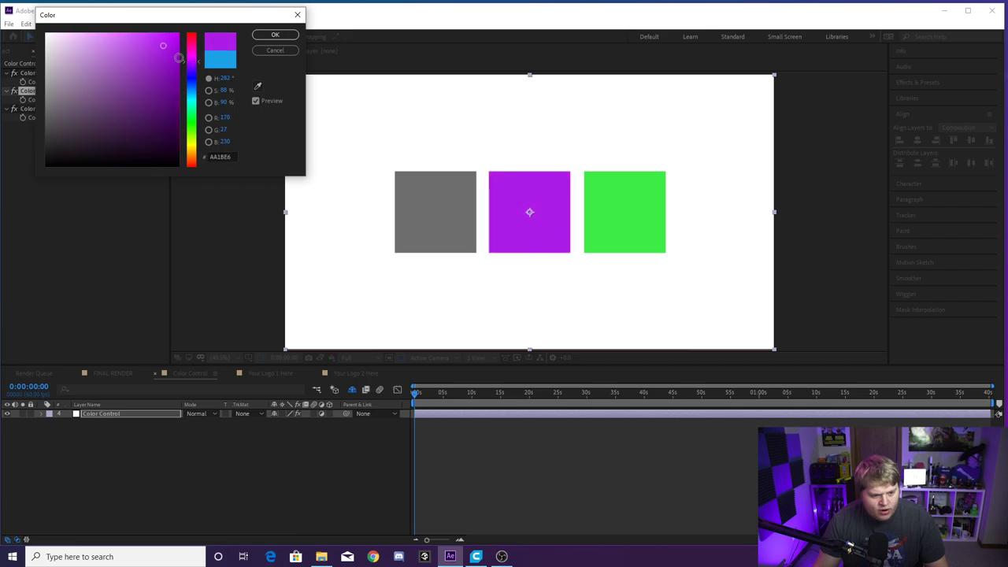
{"action": "left_click", "coordinate": [275, 34]}
{"action": "left_click", "coordinate": [112, 373]}
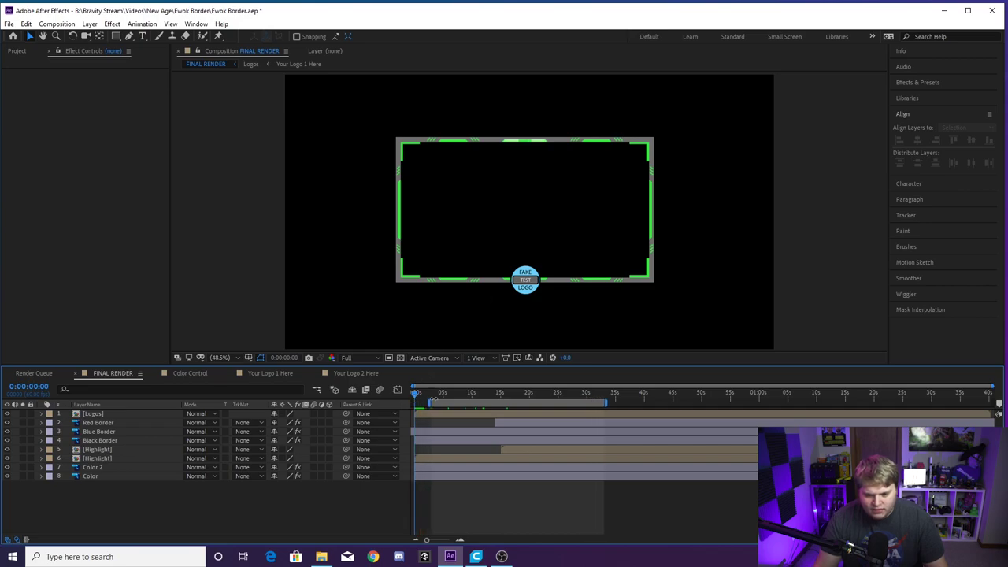
Scrub FINAL RENDER to about 11 seconds to check the green and purple border, then stop playback
{"action": "left_click_drag", "start_coordinate": [417, 399], "coordinate": [482, 400]}
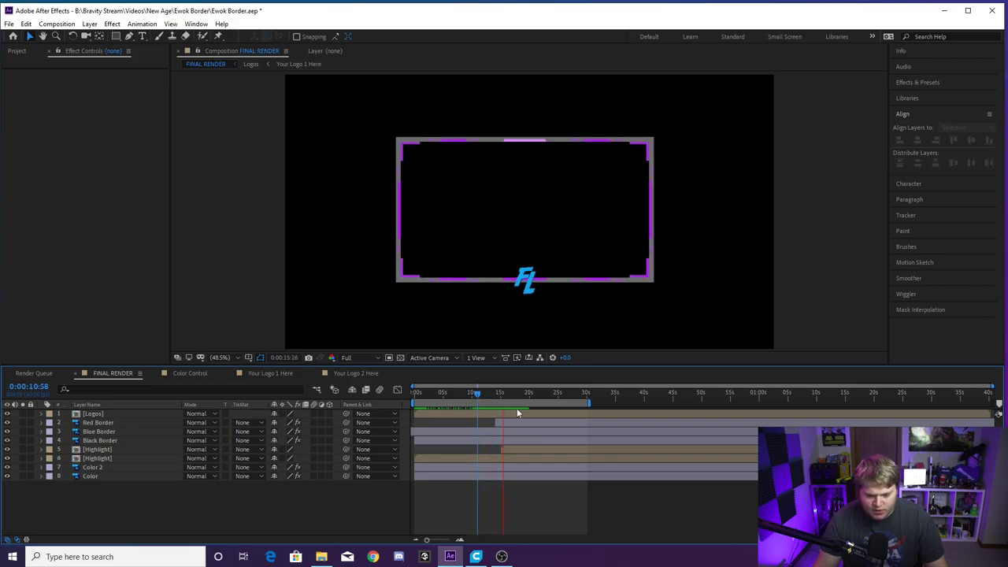
{"action": "key", "text": "space"}
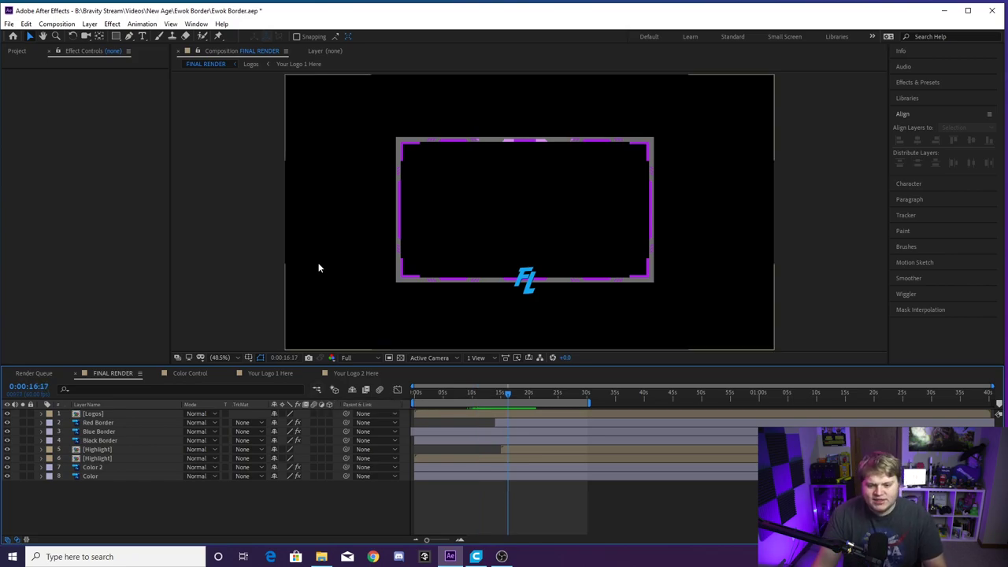
{"action": "left_click", "coordinate": [190, 372]}
Darken the grey base colour in the Color Control layer's effects
{"action": "left_click", "coordinate": [101, 414]}
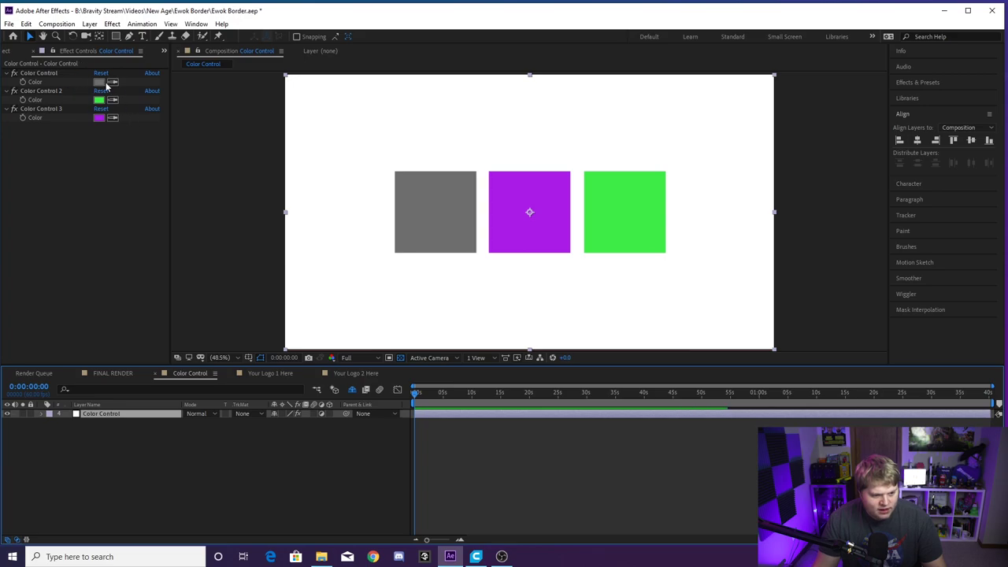
{"action": "left_click", "coordinate": [98, 81]}
{"action": "left_click_drag", "start_coordinate": [77, 131], "coordinate": [28, 140]}
{"action": "left_click", "coordinate": [275, 35]}
Scrub and play FINAL RENDER to watch the border cycle through its colours
{"action": "left_click", "coordinate": [112, 373]}
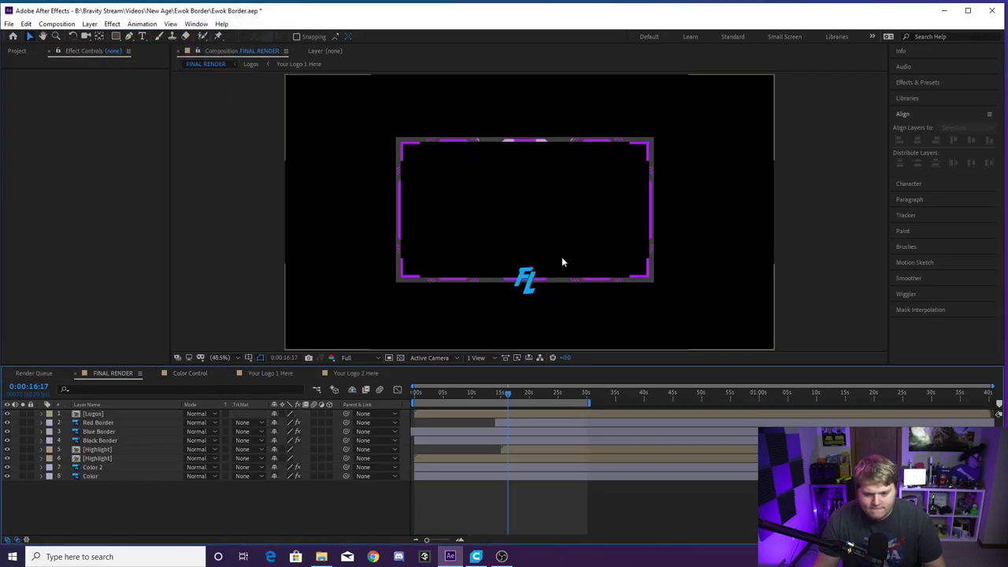
{"action": "left_click_drag", "start_coordinate": [507, 401], "coordinate": [499, 401]}
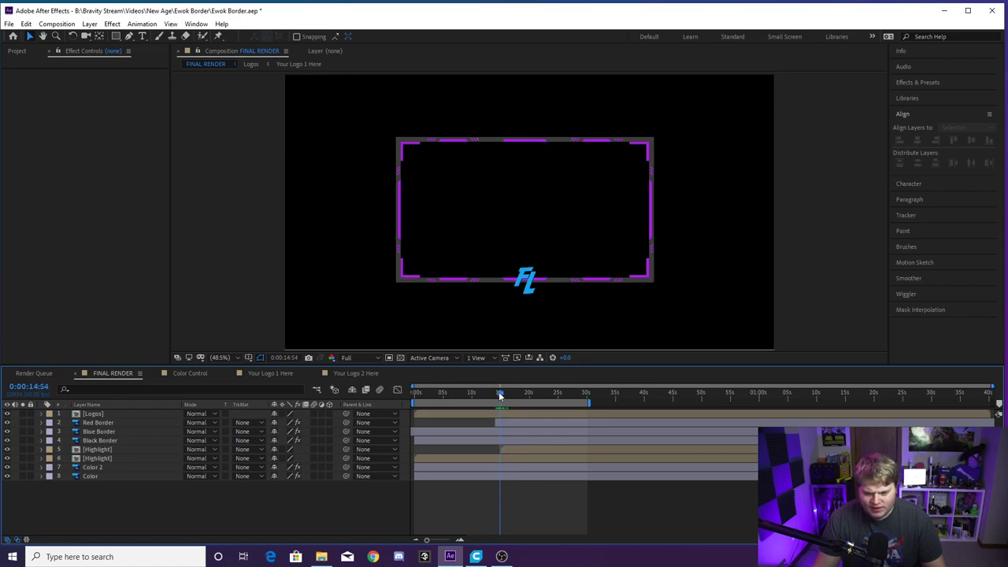
{"action": "left_click", "coordinate": [437, 398]}
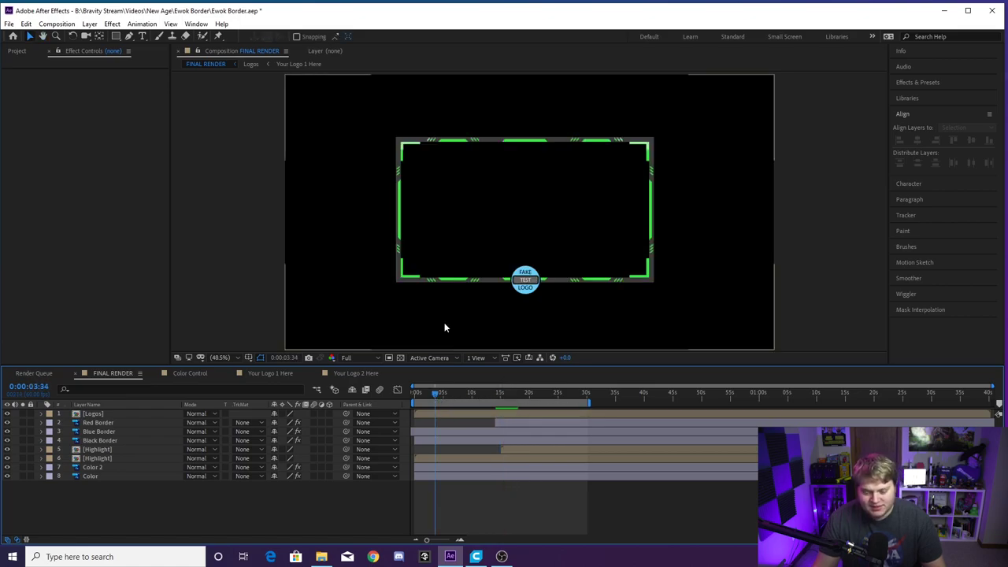
{"action": "left_click_drag", "start_coordinate": [437, 398], "coordinate": [486, 400]}
{"action": "left_click", "coordinate": [471, 403]}
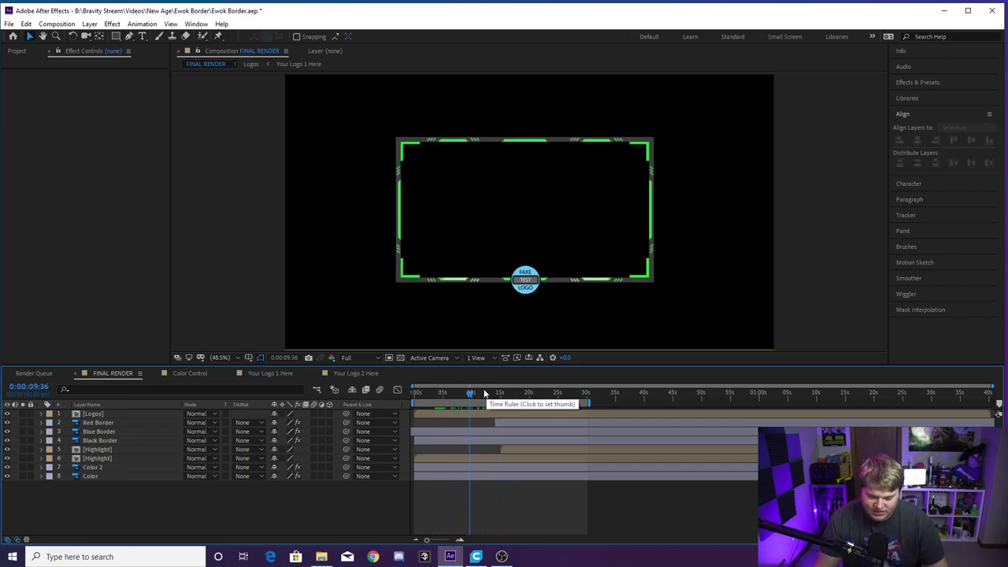
{"action": "mouse_move", "coordinate": [482, 400]}
{"action": "left_mouse_down"}
{"action": "mouse_move", "coordinate": [497, 397]}
{"action": "mouse_move", "coordinate": [476, 403]}
{"action": "left_mouse_up"}
{"action": "key", "text": "space"}
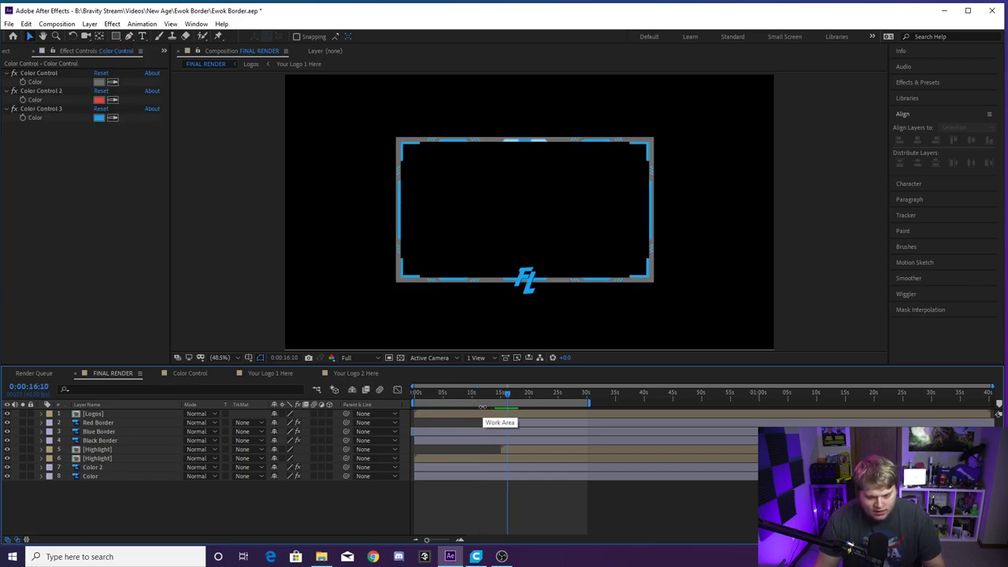
{"action": "left_click_drag", "start_coordinate": [511, 394], "coordinate": [268, 402]}
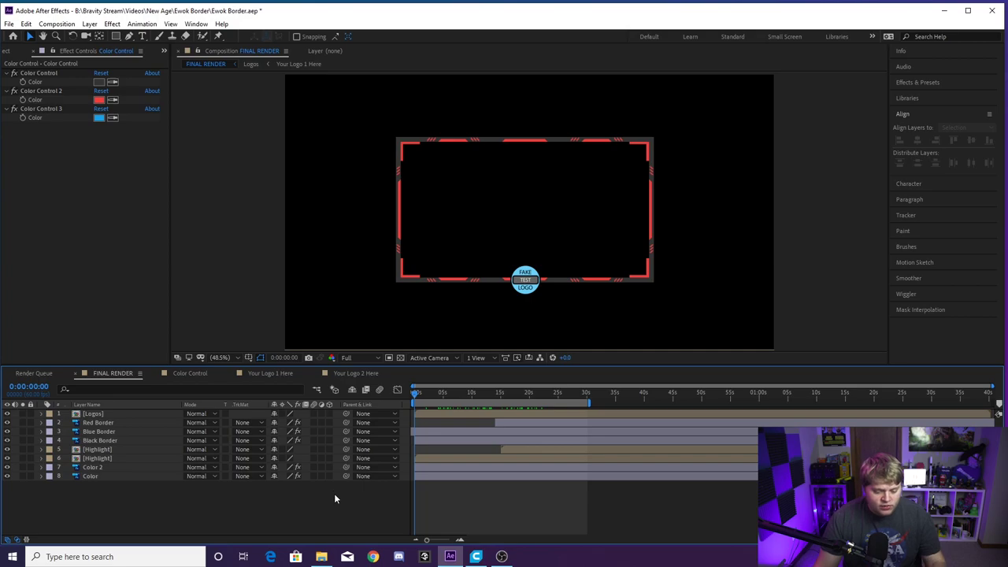
{"action": "left_click", "coordinate": [110, 415]}
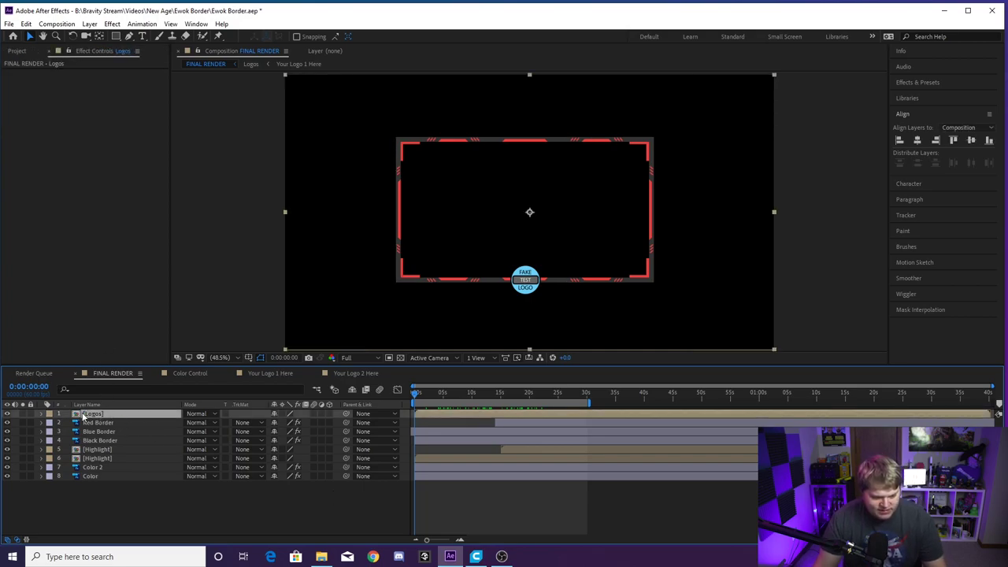
Turn off the Logos layer's visibility and scrub the border from start to about 28 seconds
{"action": "left_click", "coordinate": [7, 414]}
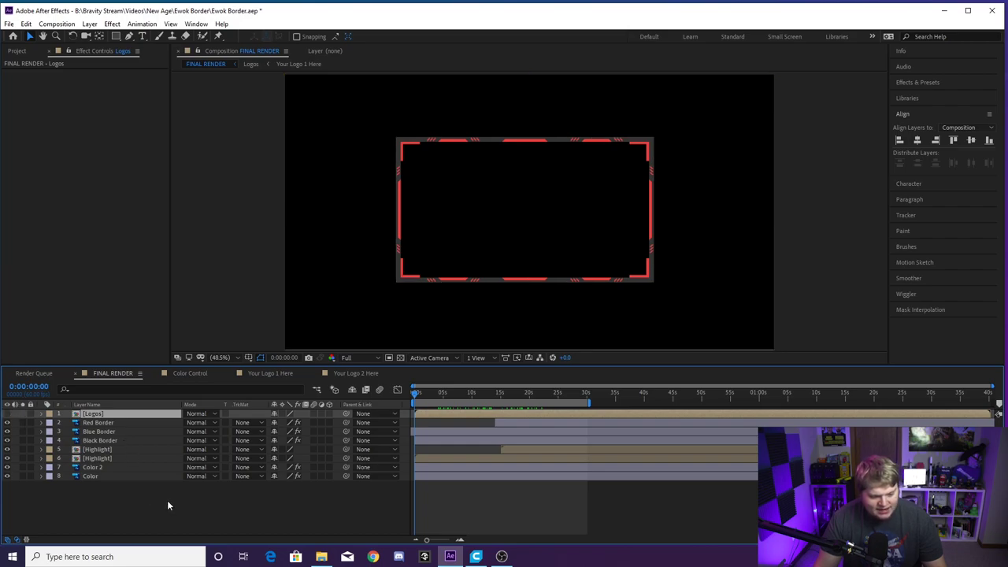
{"action": "left_click", "coordinate": [166, 504]}
{"action": "left_click_drag", "start_coordinate": [428, 399], "coordinate": [504, 402]}
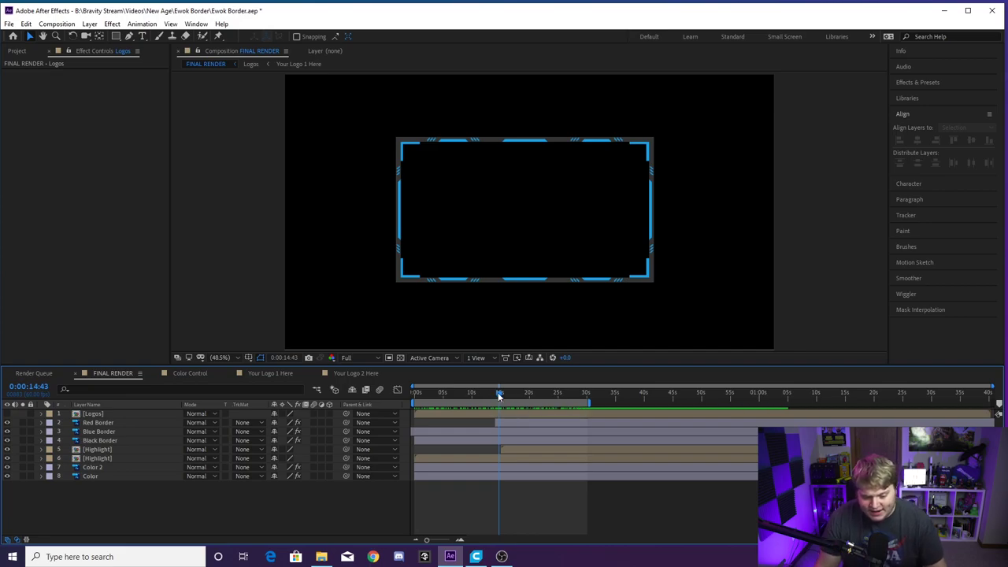
{"action": "left_click", "coordinate": [580, 399]}
{"action": "left_click_drag", "start_coordinate": [580, 399], "coordinate": [435, 395]}
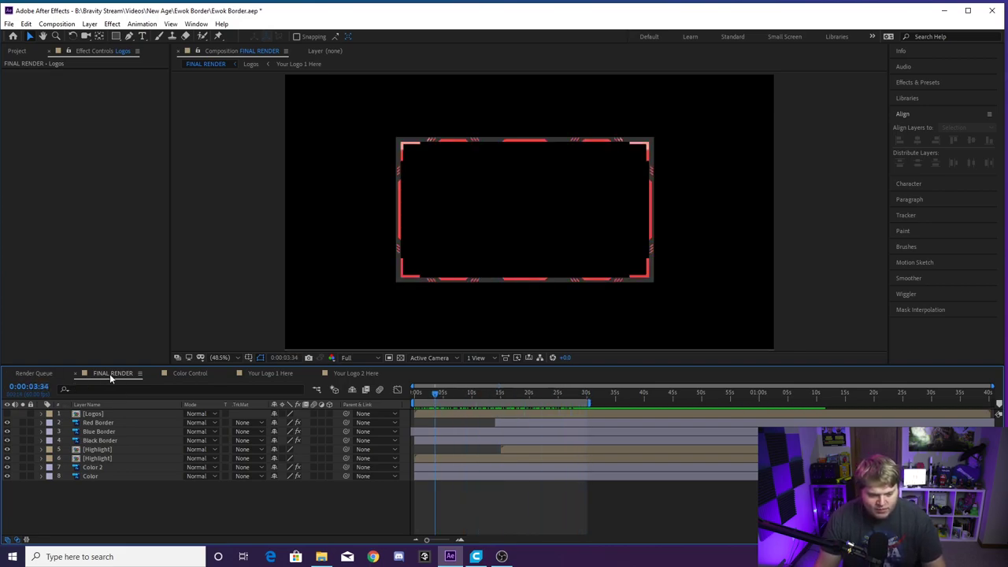
Add FINAL RENDER to the Render Queue with QuickTime format and RGB + Alpha channels
{"action": "left_click", "coordinate": [56, 23]}
{"action": "left_click", "coordinate": [107, 116]}
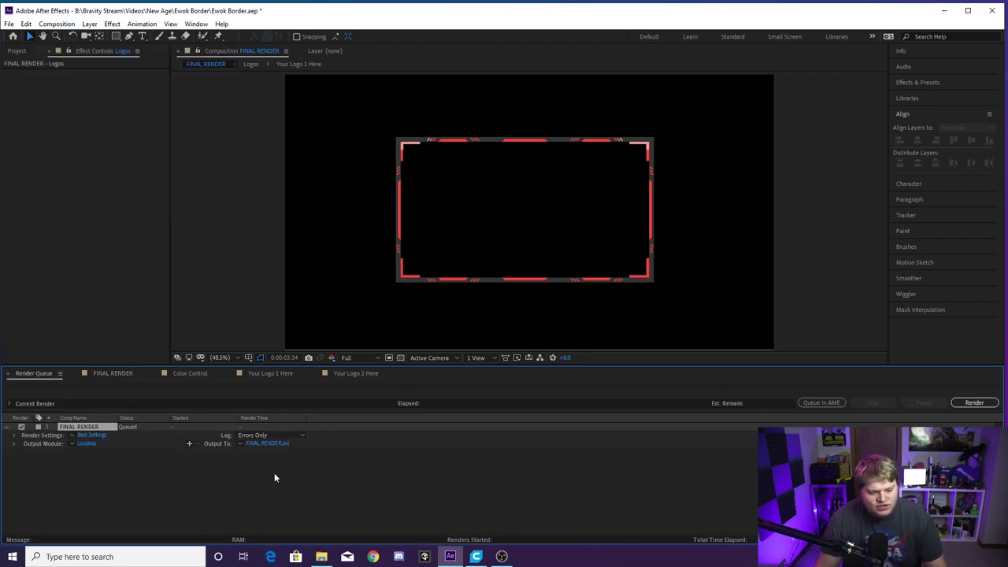
{"action": "left_click", "coordinate": [90, 444]}
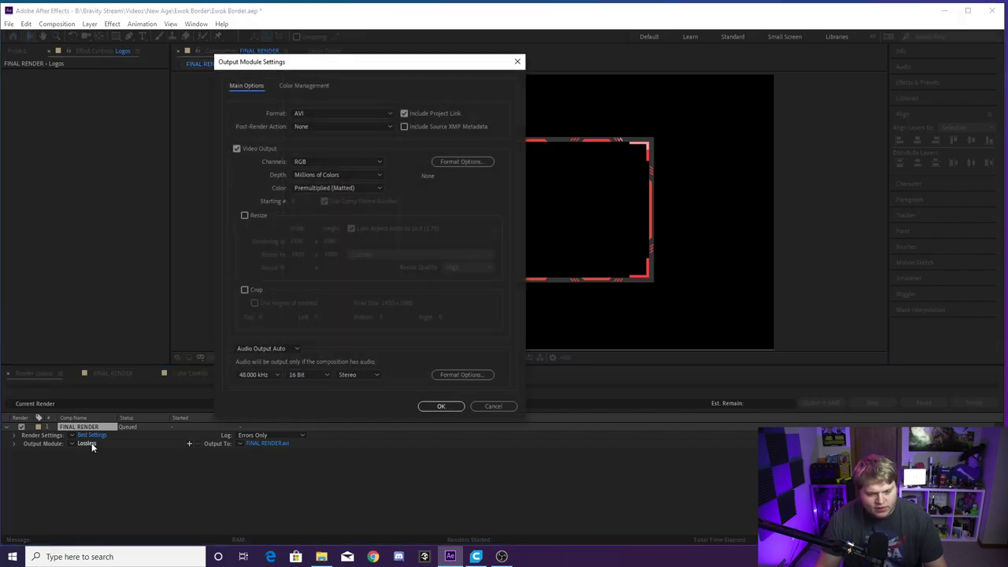
{"action": "left_click", "coordinate": [308, 111]}
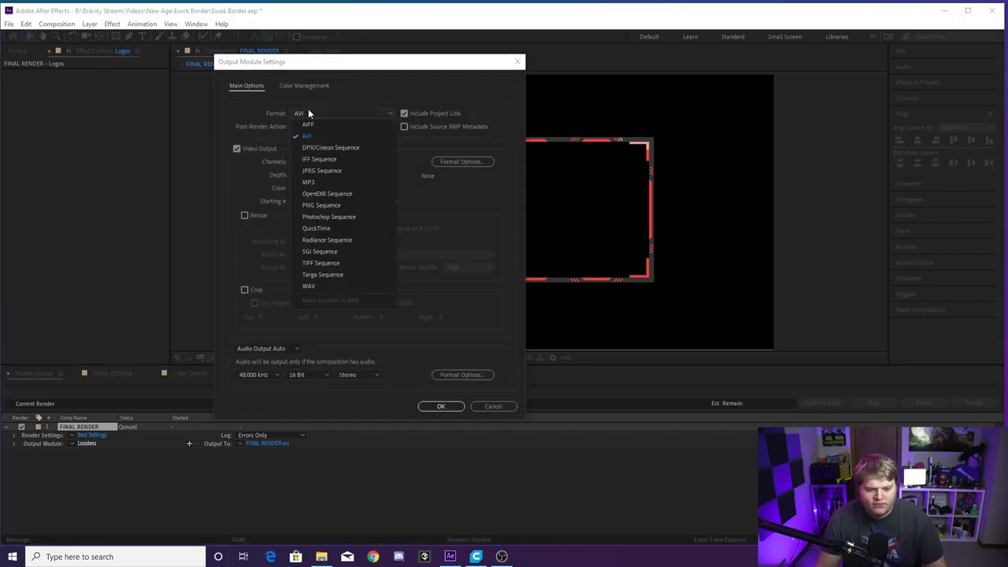
{"action": "key", "text": "Escape"}
{"action": "key", "text": "q"}
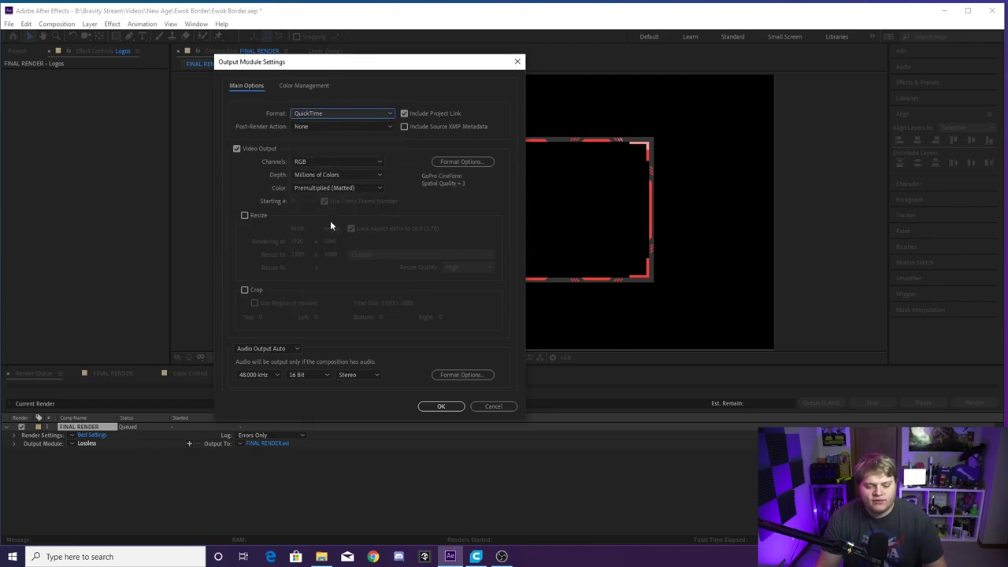
{"action": "left_click", "coordinate": [313, 162]}
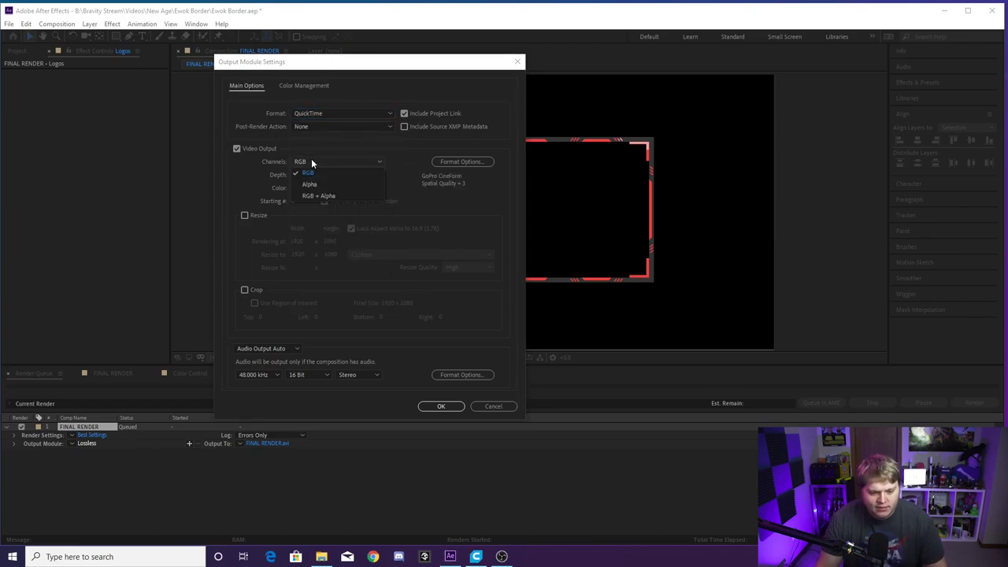
{"action": "left_click", "coordinate": [342, 196]}
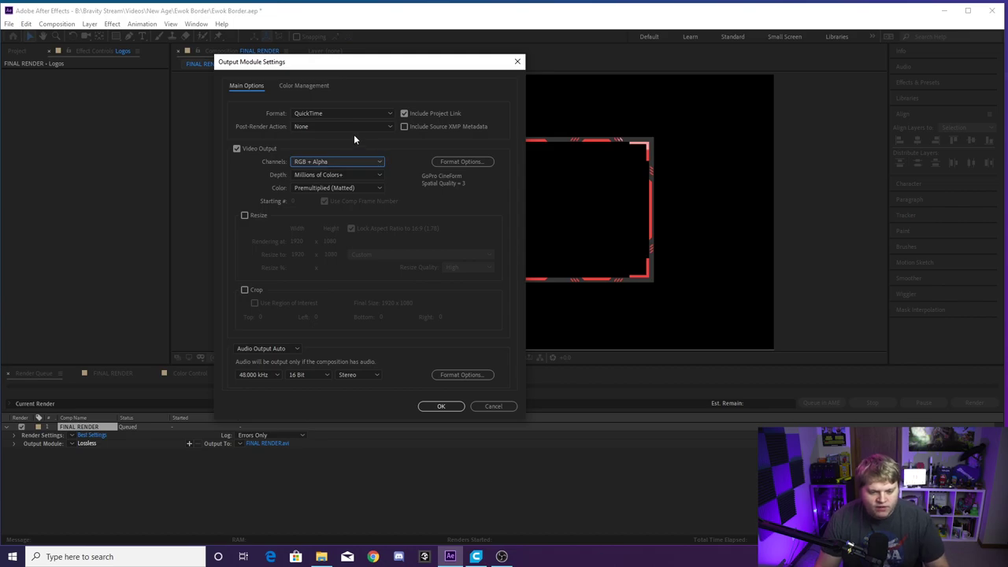
{"action": "left_click", "coordinate": [441, 406]}
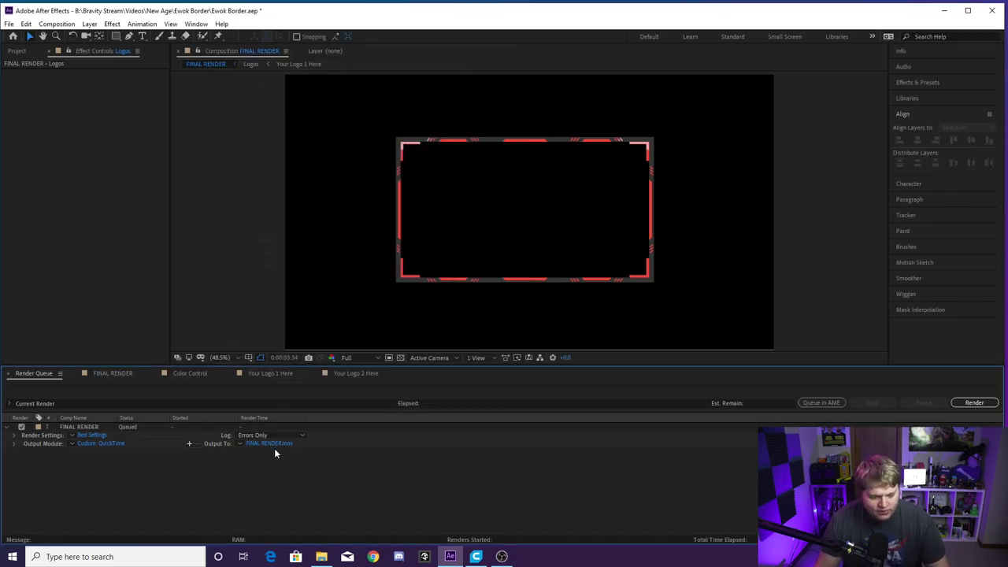